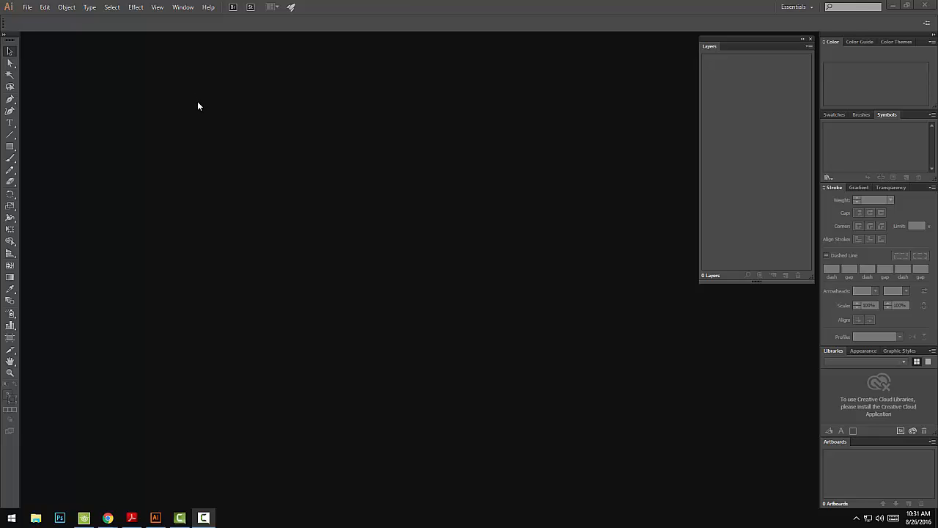
Create a new Letter-size portrait document, 8.5 by 11 in, with one artboard and units in inches.
click(29, 11)
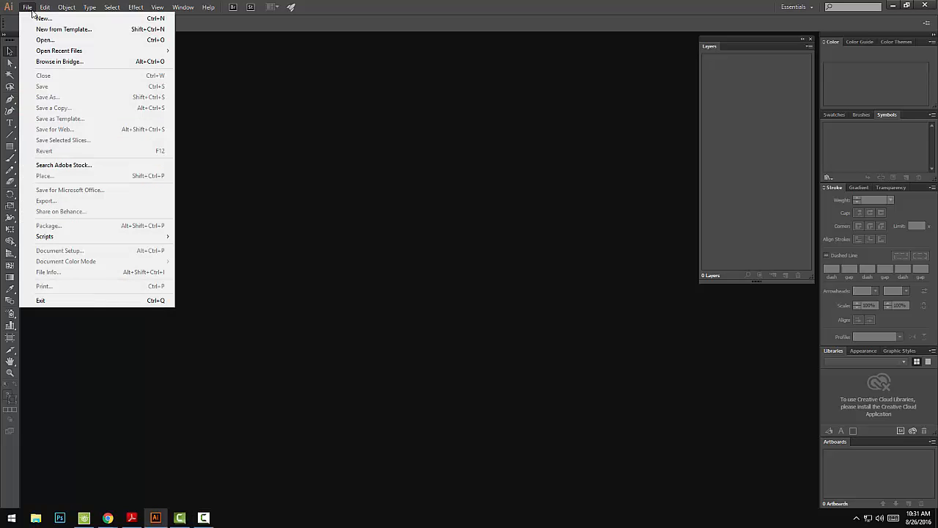
click(41, 20)
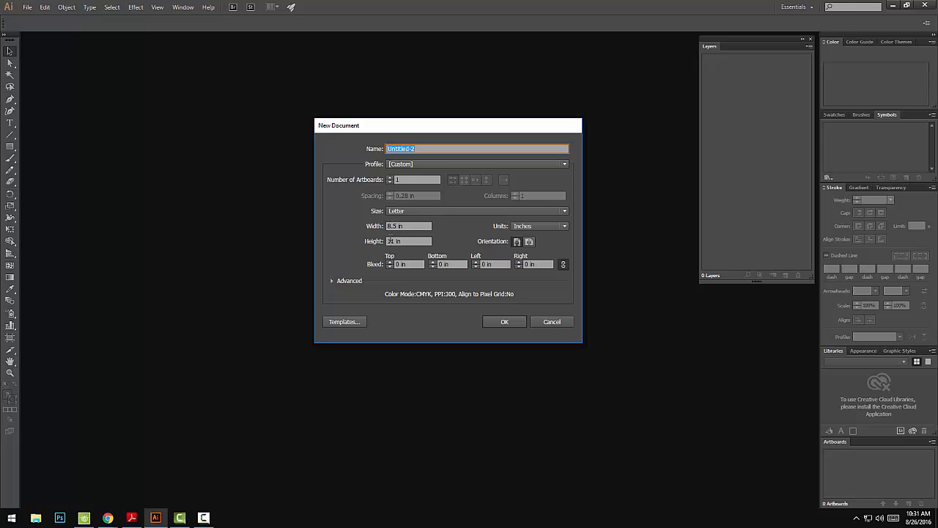
click(550, 226)
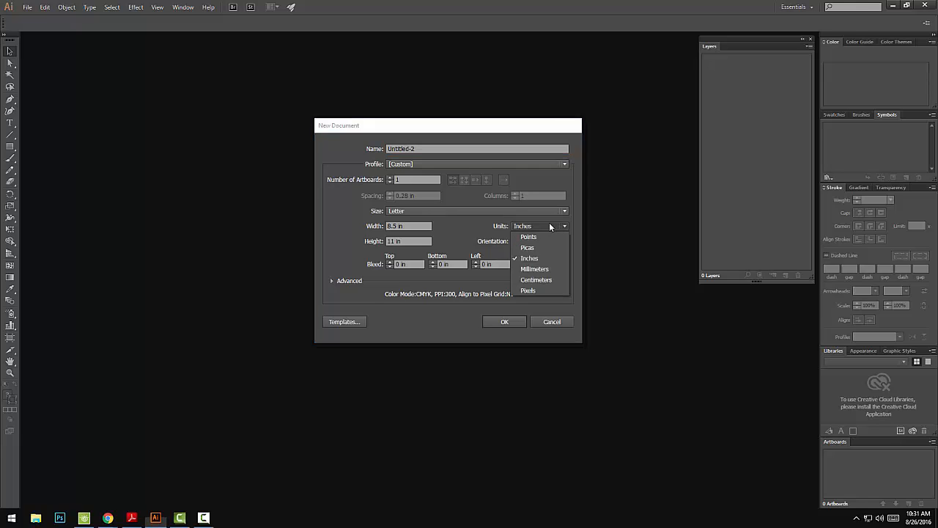
click(533, 289)
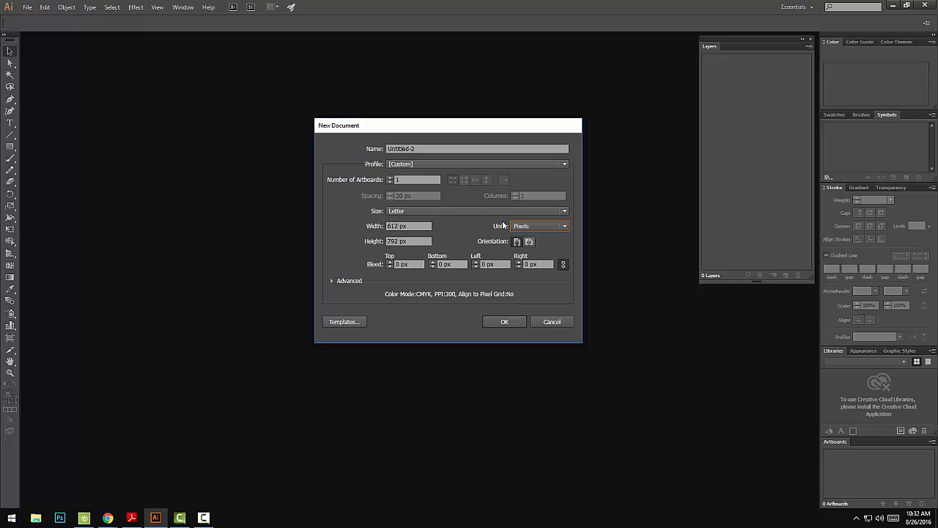
click(527, 227)
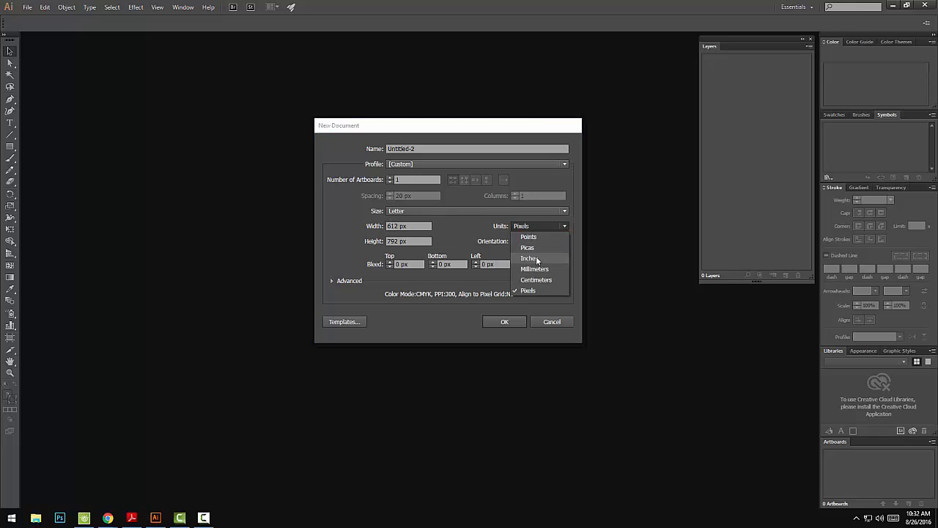
click(538, 261)
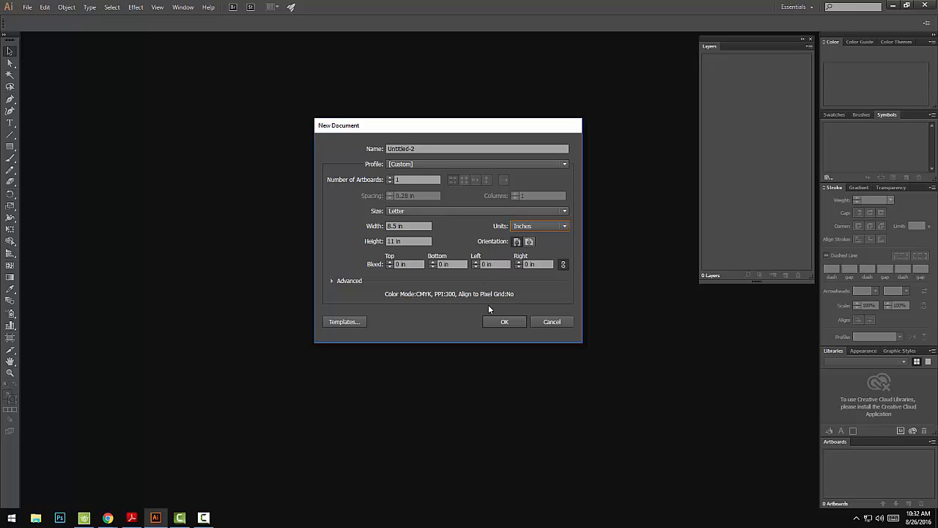
click(506, 321)
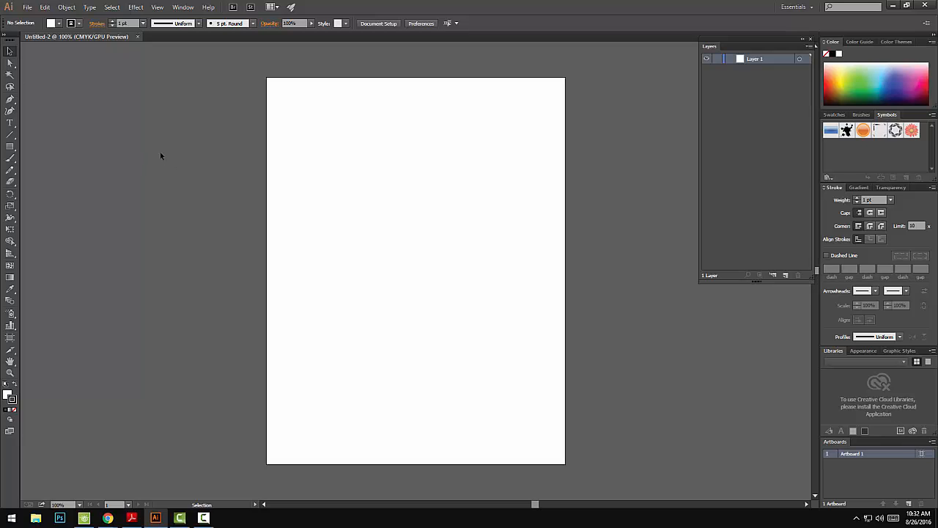
Open the image apple.jpg from the Desktop folder.
click(33, 10)
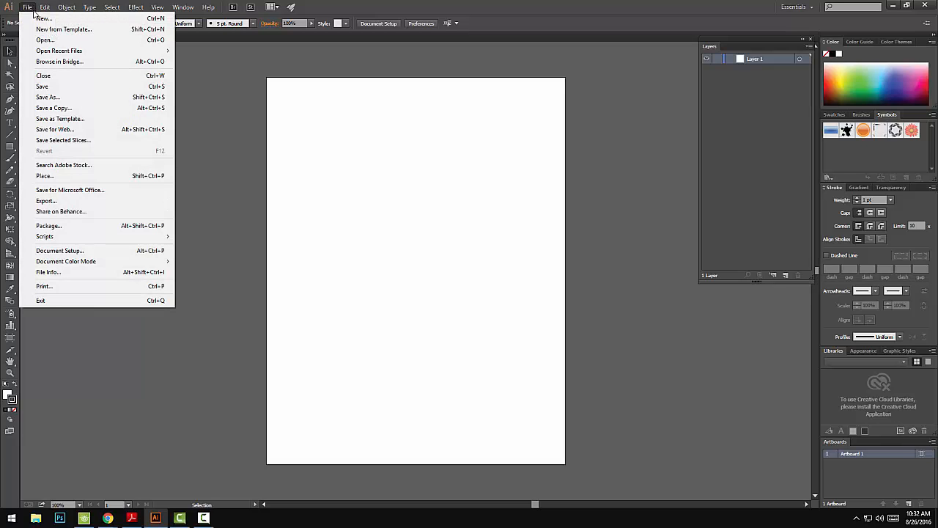
click(46, 41)
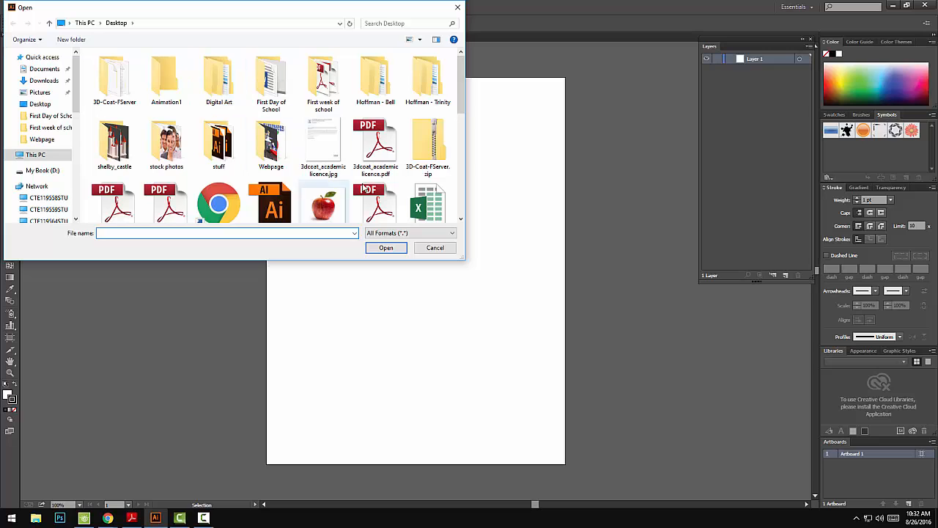
scroll(345, 162, down, 1)
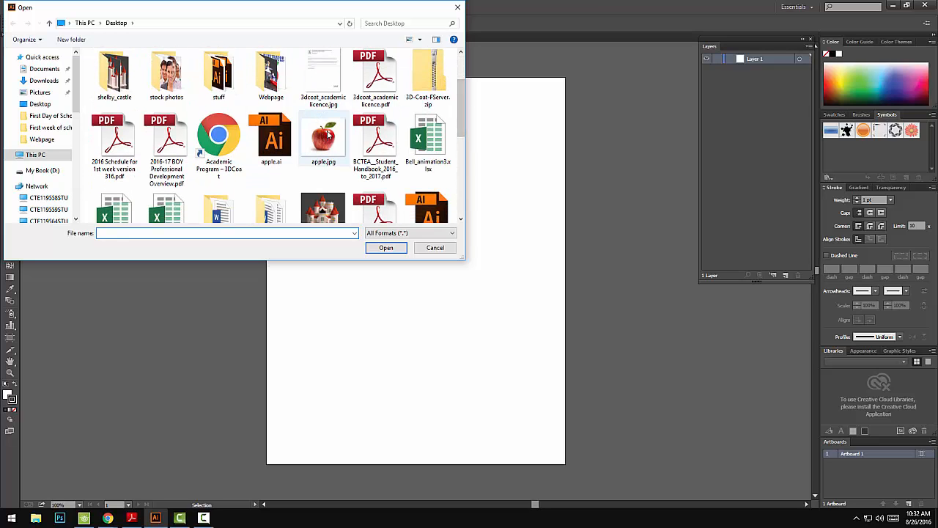
click(327, 137)
click(385, 249)
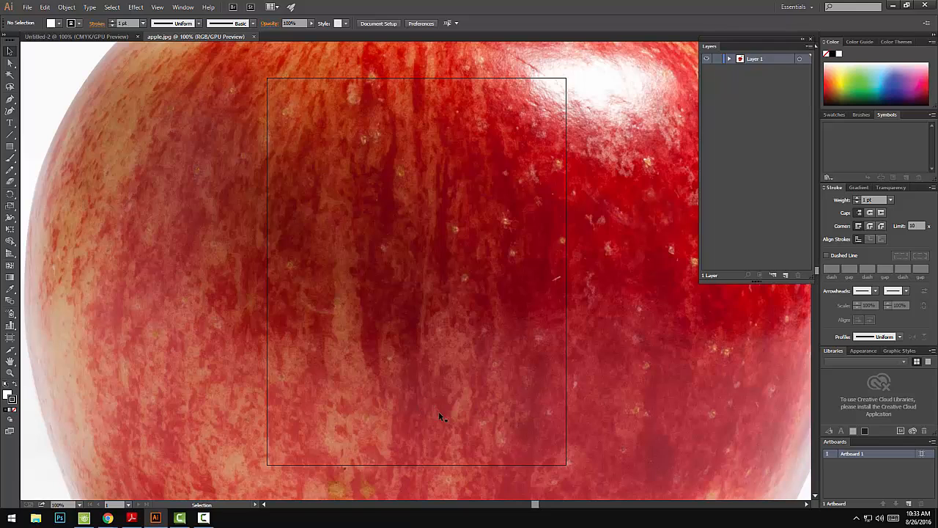
Examine the apple image from the full canvas down to close-up detail, comparing its size with the artboard.
key(ctrl+minus)
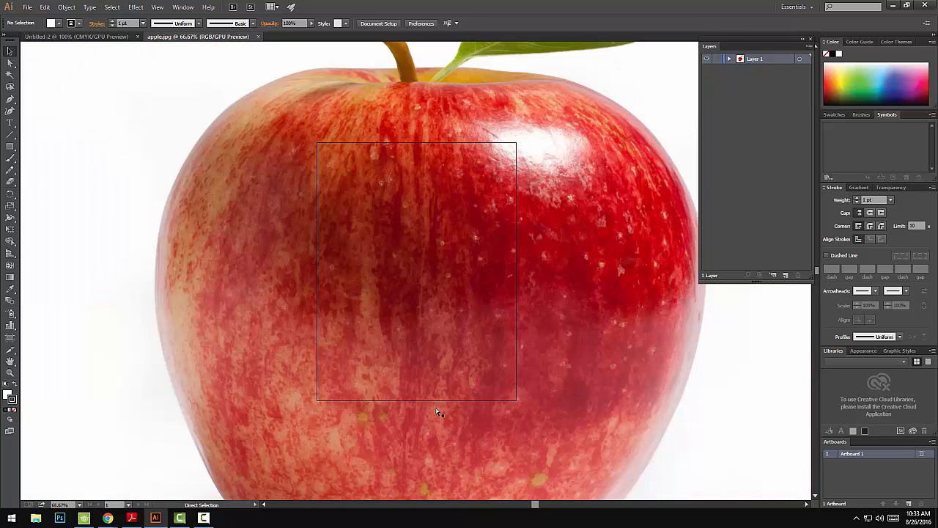
key(ctrl+minus)
key(ctrl+minus)
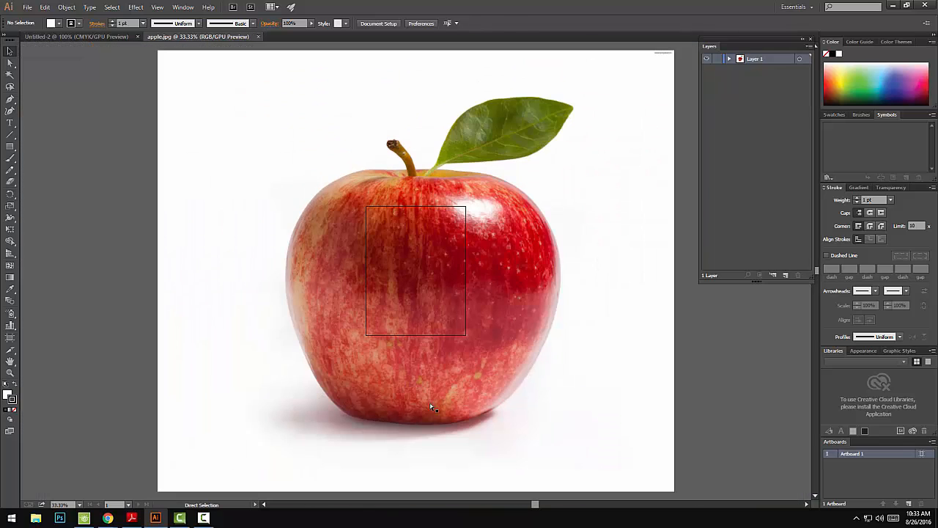
key(ctrl+minus)
key(ctrl+minus)
key(ctrl+minus)
key(ctrl+minus)
key(ctrl+minus)
key(ctrl+minus)
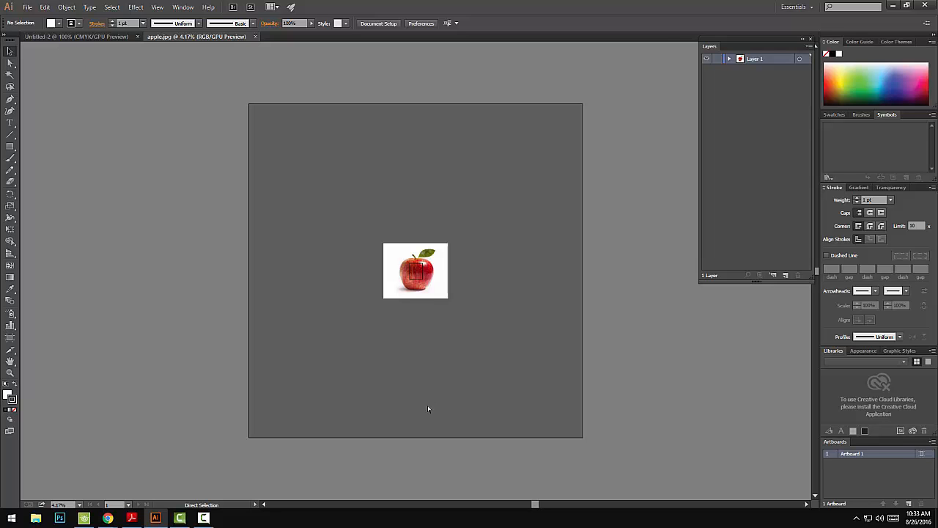
key(ctrl+plus)
key(ctrl+plus)
key(ctrl+plus)
key(ctrl+plus)
key(ctrl+plus)
key(ctrl+plus)
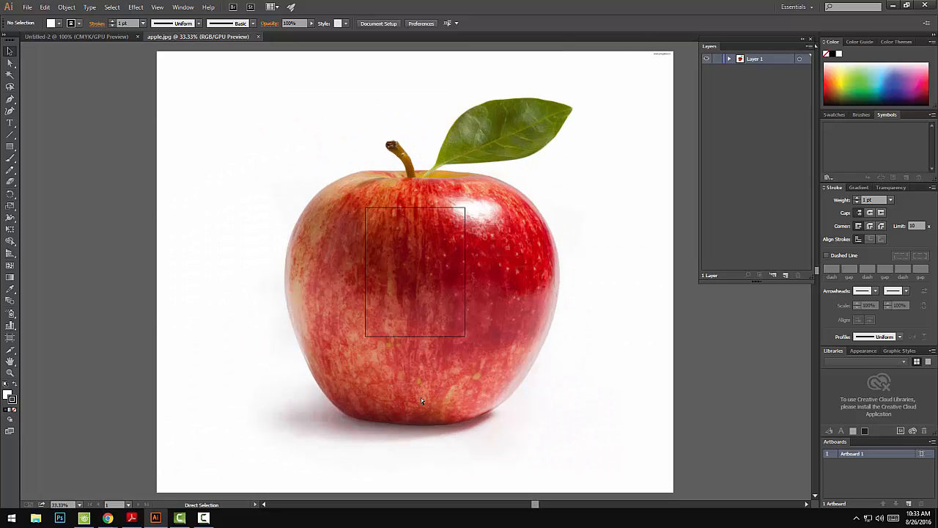
key(ctrl+plus)
key(ctrl+plus)
key(ctrl+plus)
key(ctrl+plus)
key(ctrl+plus)
key(ctrl+plus)
key(ctrl+plus)
key(ctrl+plus)
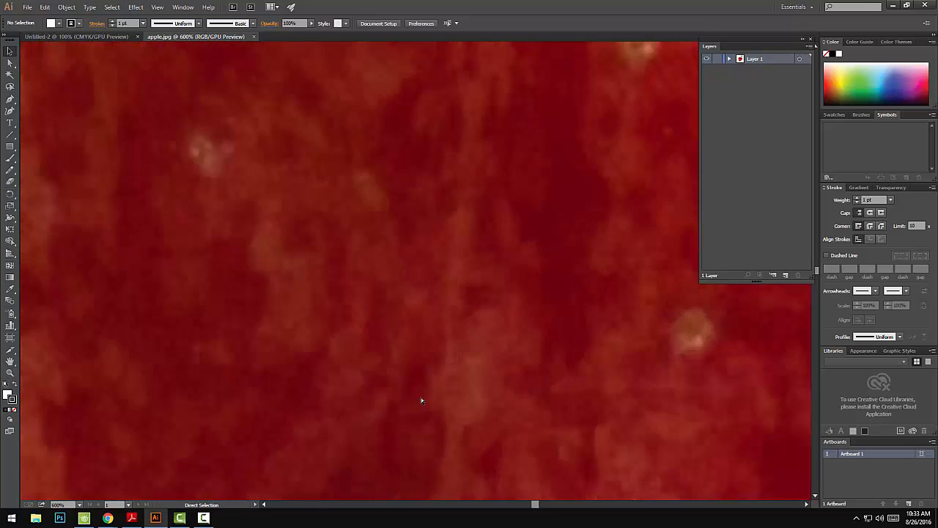
key(ctrl+plus)
key(ctrl+plus)
key(ctrl+plus)
key(ctrl+plus)
key(ctrl+plus)
key(ctrl+plus)
key(ctrl+plus)
key(ctrl+plus)
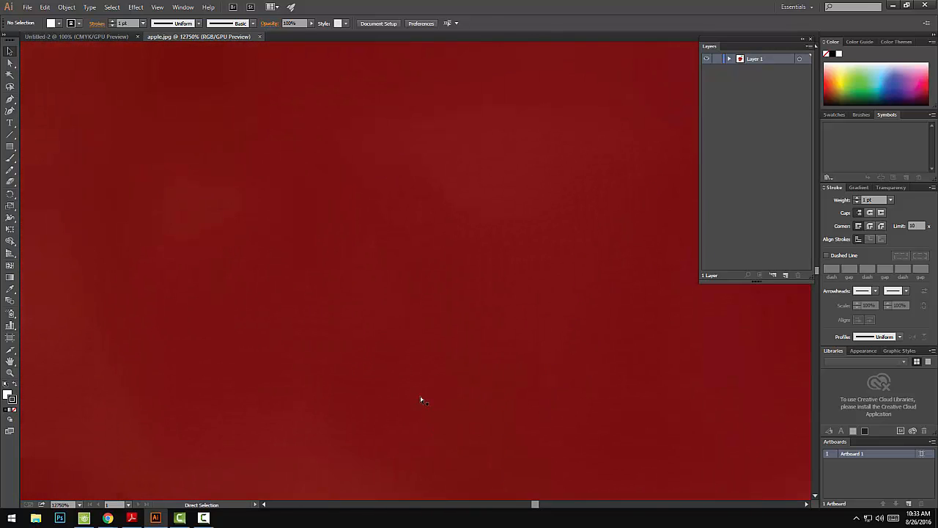
key(ctrl+minus)
key(ctrl+minus)
key(ctrl+minus)
key(ctrl+minus)
key(ctrl+minus)
key(ctrl+minus)
key(ctrl+minus)
key(ctrl+minus)
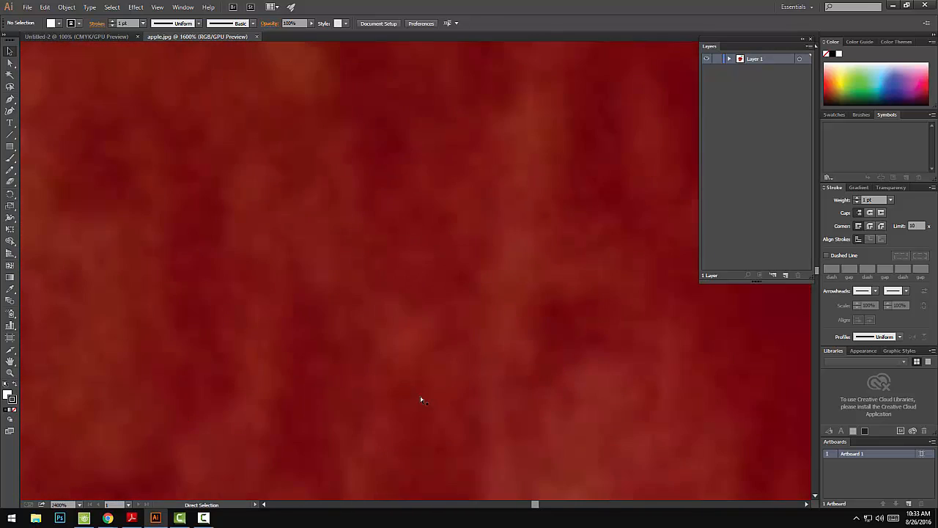
key(ctrl+minus)
key(ctrl+minus)
key(ctrl+minus)
key(ctrl+minus)
key(ctrl+minus)
key(ctrl+minus)
key(ctrl+minus)
key(ctrl+minus)
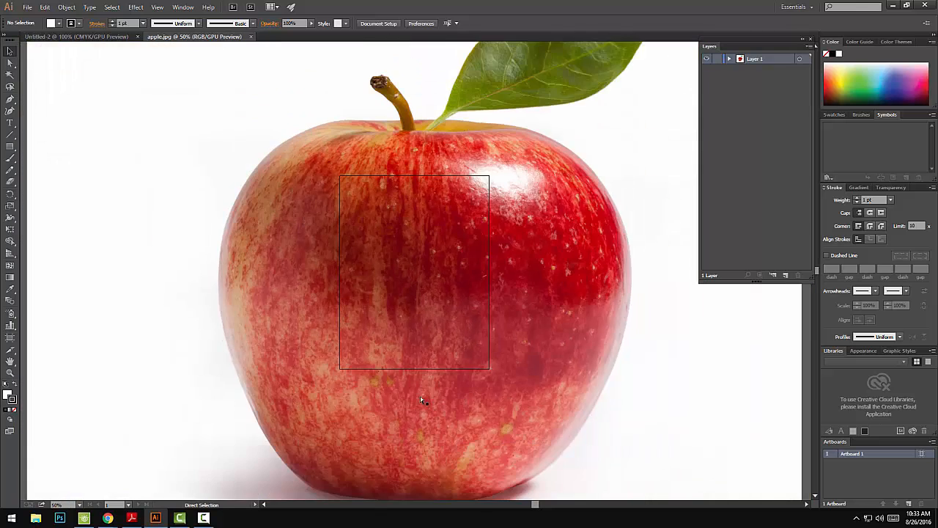
key(ctrl+minus)
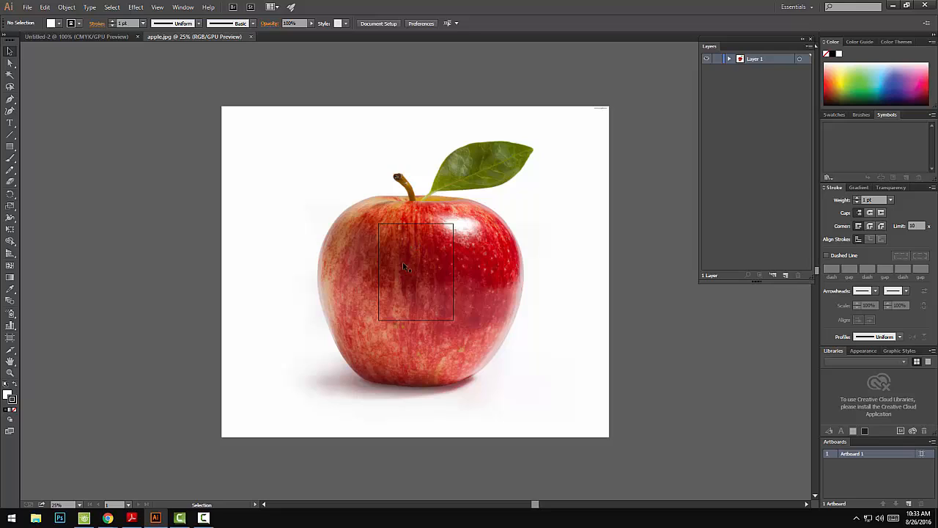
Try to shrink the apple image without keeping its proportions, and undo the distortion.
click(11, 52)
click(263, 133)
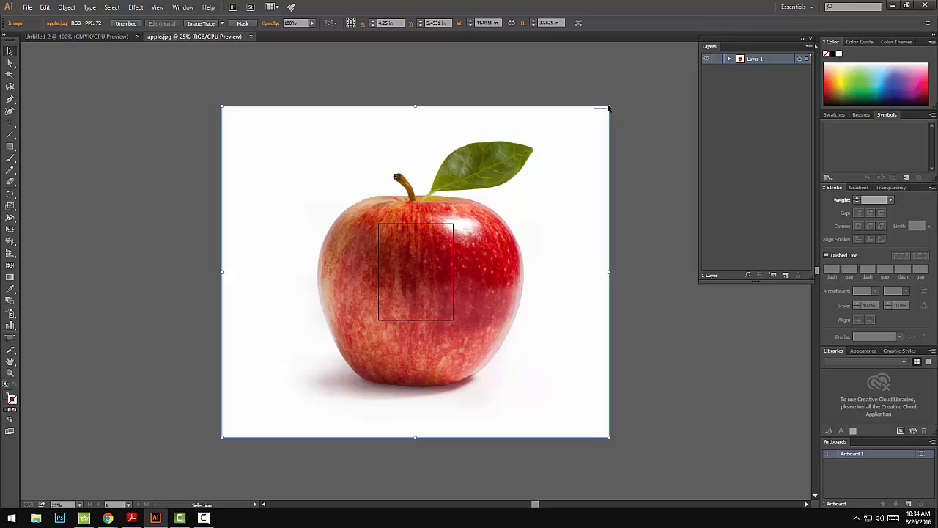
drag(611, 108, 446, 270)
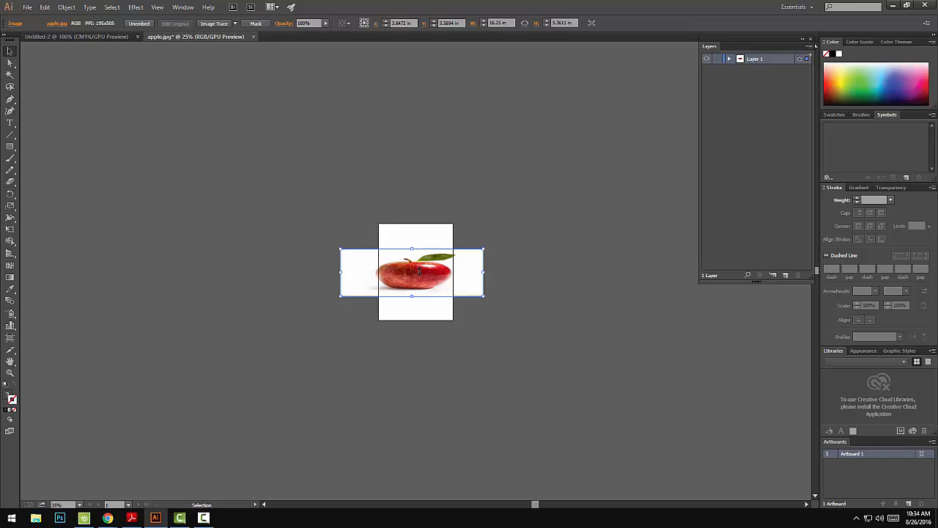
click(507, 252)
click(449, 285)
key(ctrl+z)
key(ctrl+z)
key(ctrl+z)
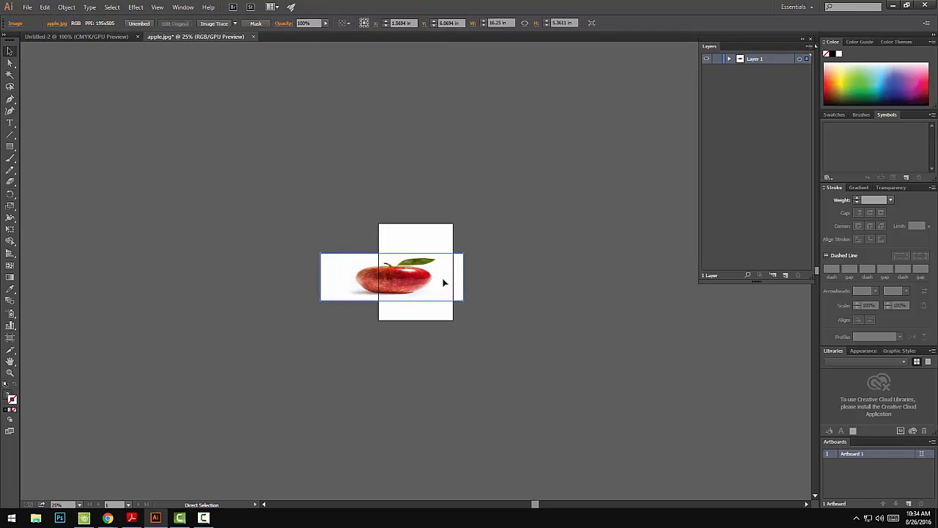
key(ctrl+z)
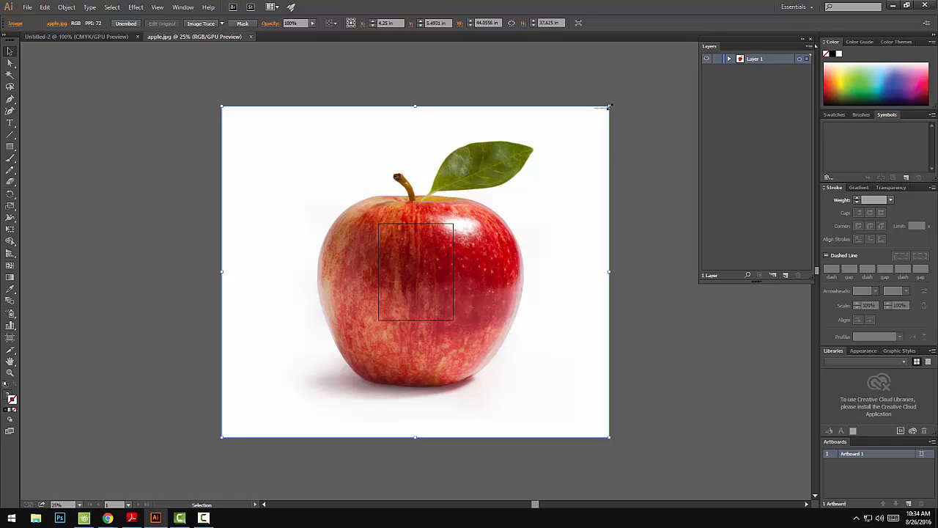
Scale the apple image proportionally about its centre to about 13.78 by 11.77 in, fitting the apple within the artboard, and deselect it.
drag(610, 107, 465, 232)
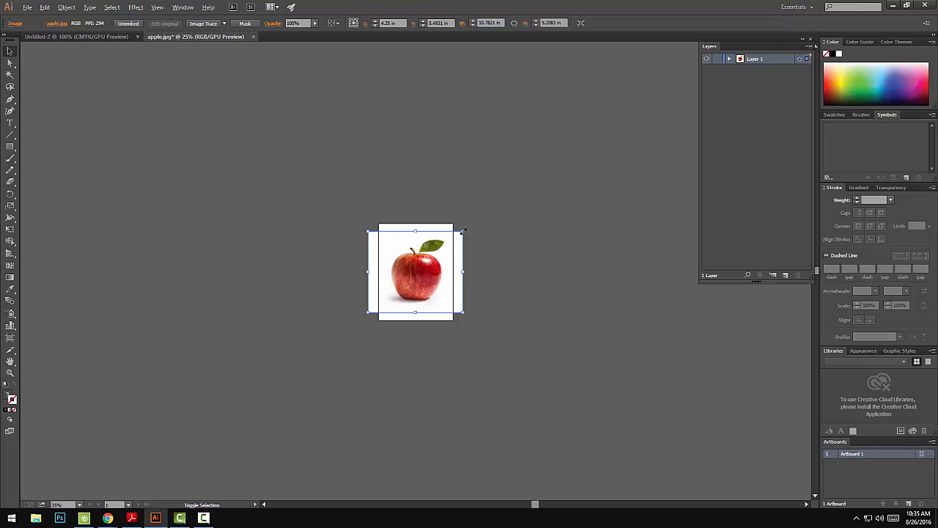
key(ctrl+z)
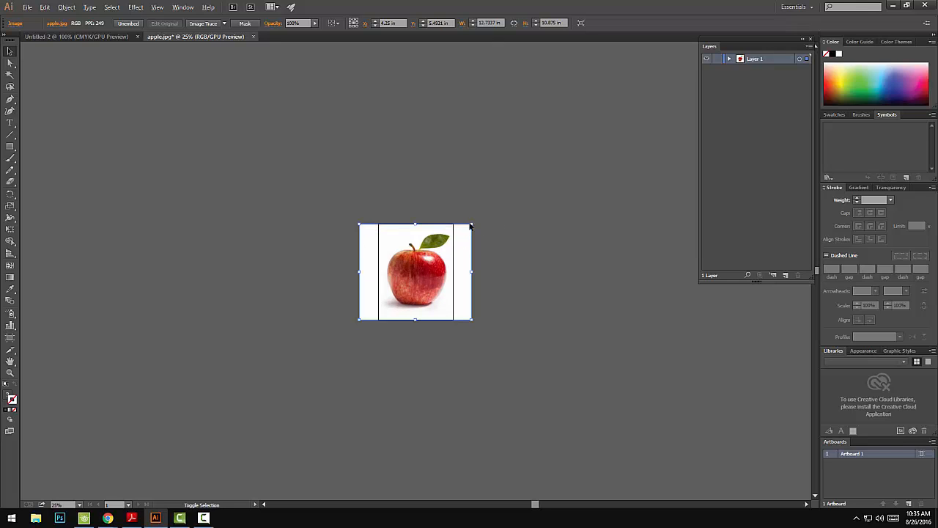
drag(472, 224, 476, 219)
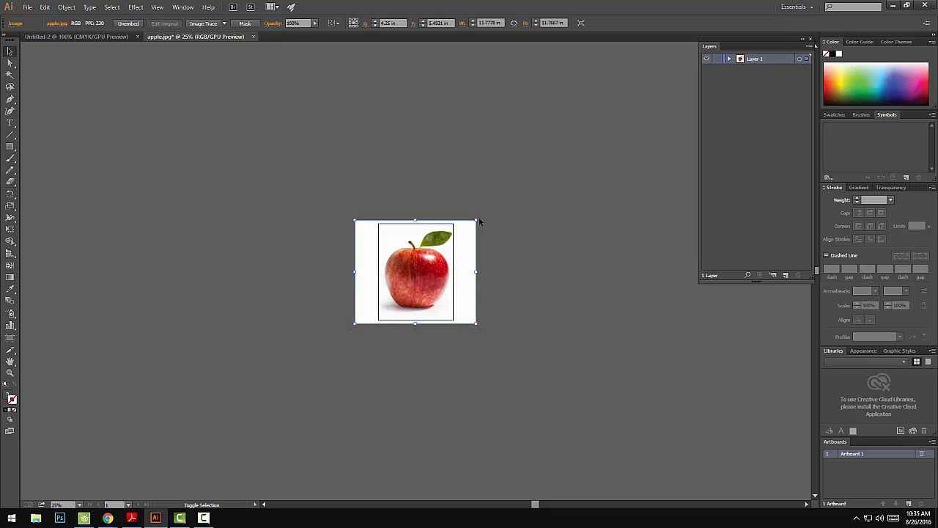
click(540, 210)
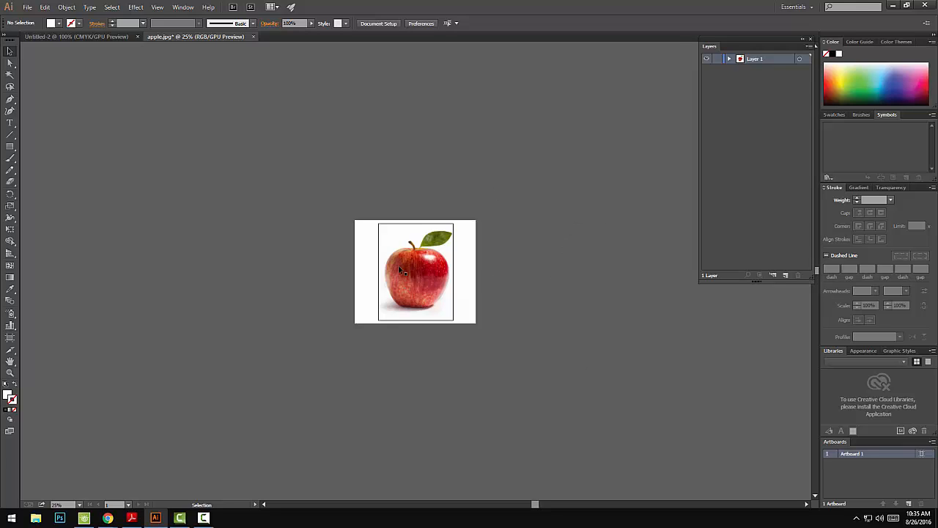
key(ctrl+equal)
key(ctrl+equal)
key(ctrl+equal)
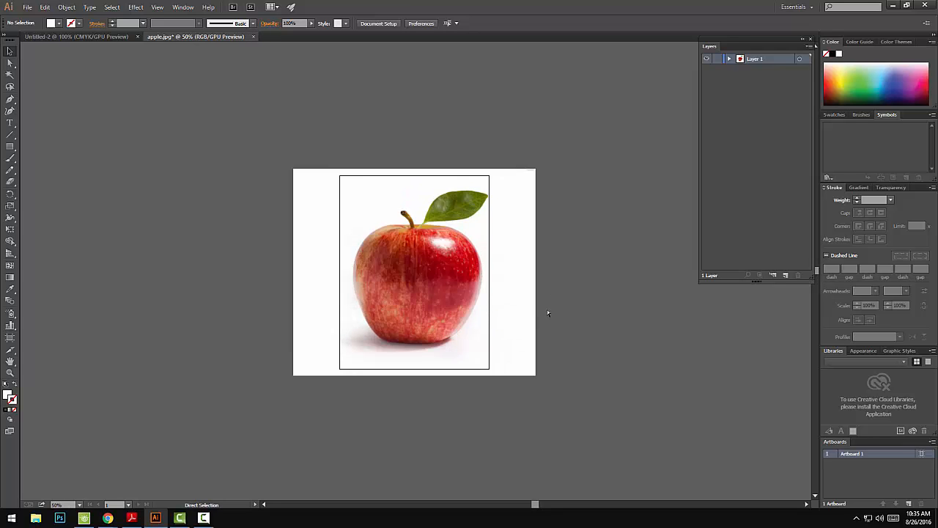
key(ctrl+equal)
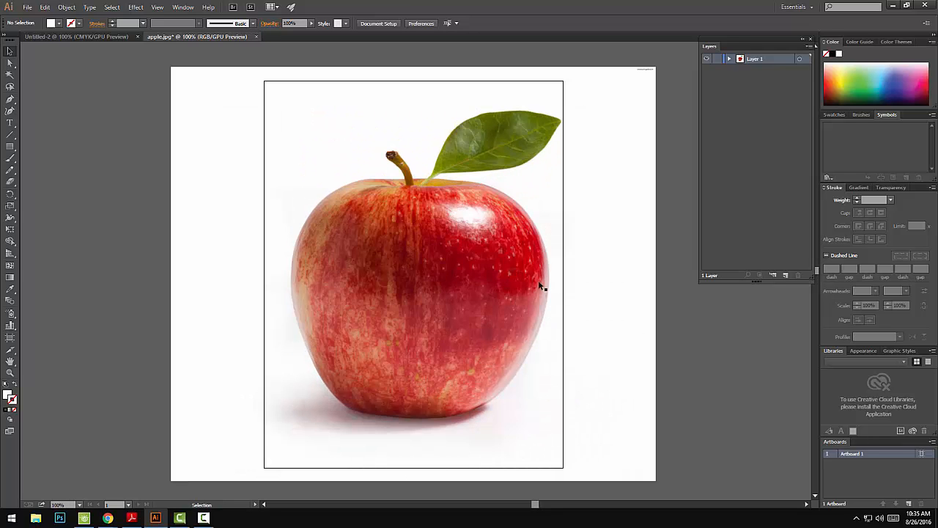